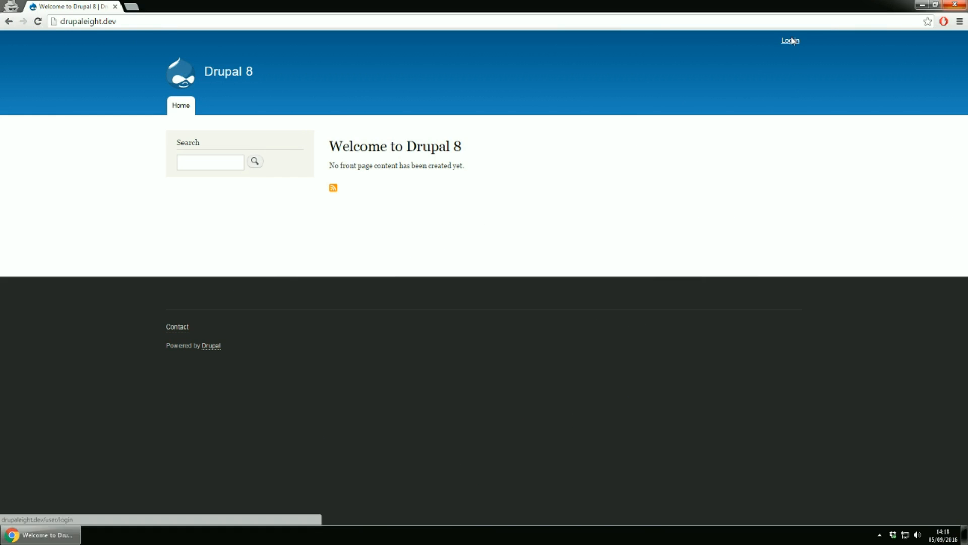
Log in to the site with the administrator account's username and password
left_click(436, 214)
left_click(426, 229)
left_click(351, 303)
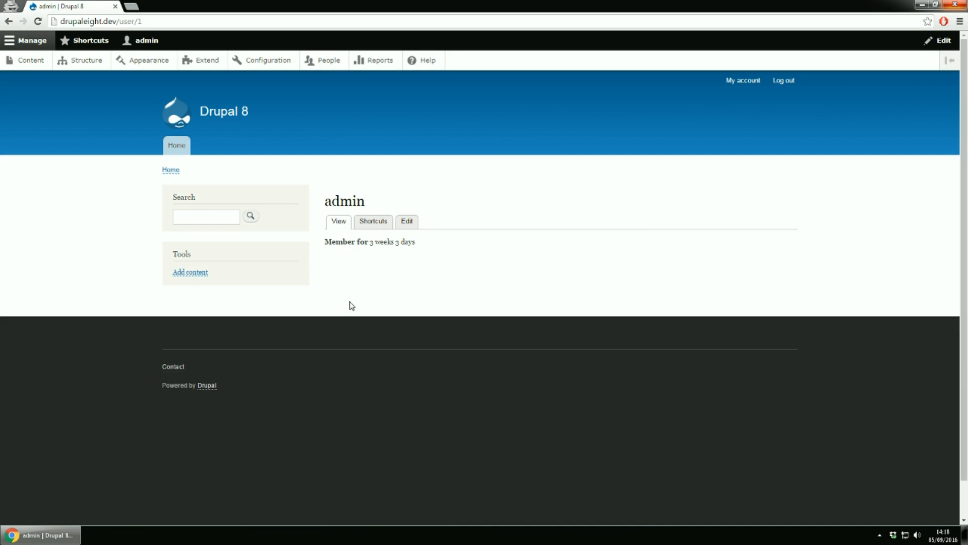
Open the People administration page, then hide and show the administration menu again
left_click(327, 62)
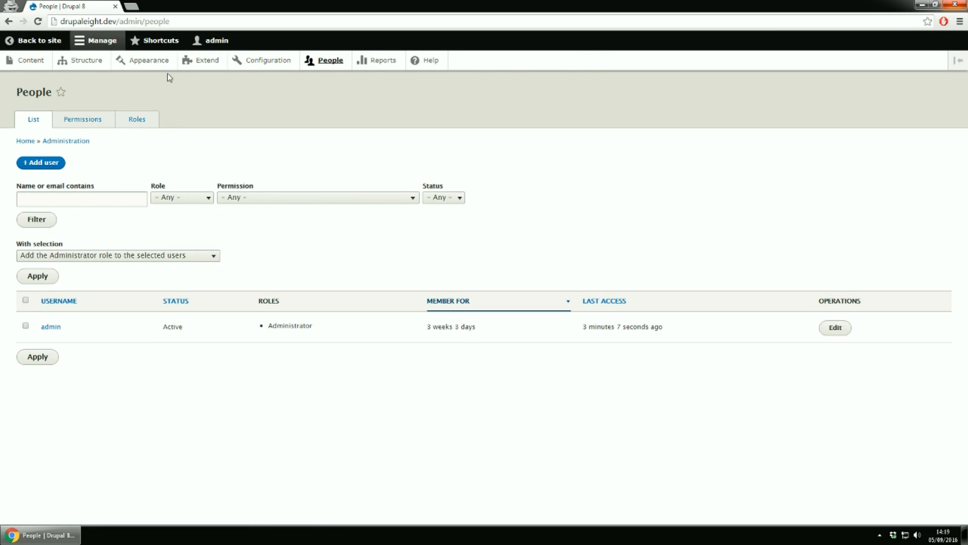
left_click(83, 43)
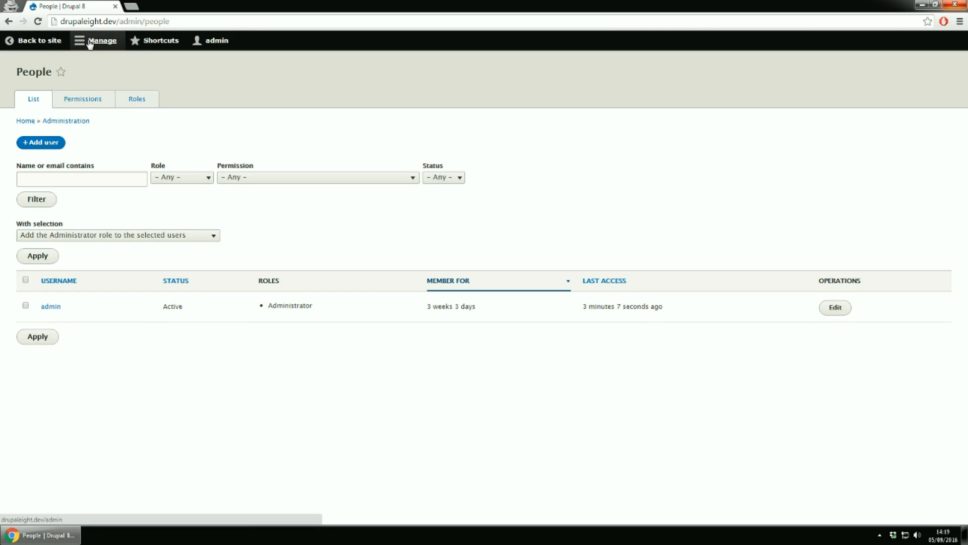
left_click(85, 42)
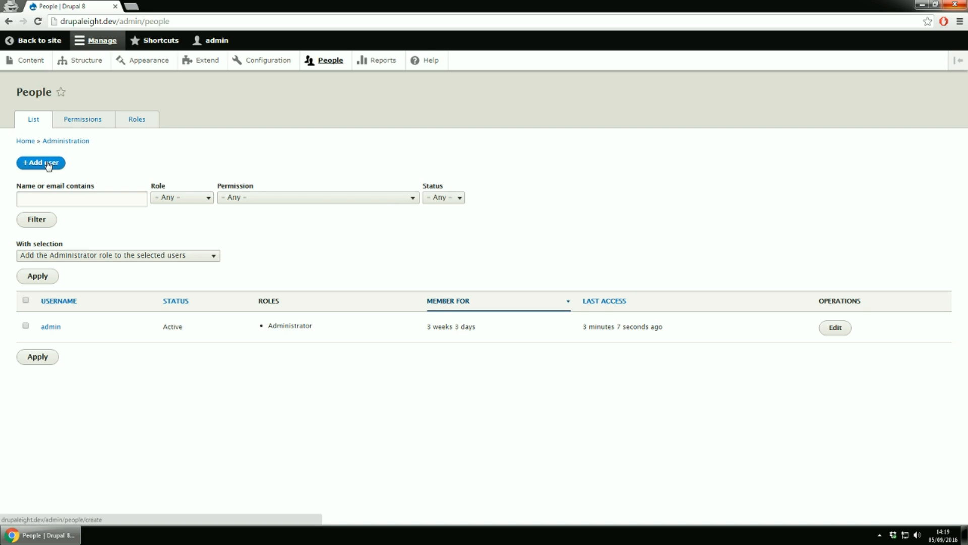
Select the admin account in the user list and review the bulk actions, keeping Add the Administrator role to the selected users
left_click(26, 326)
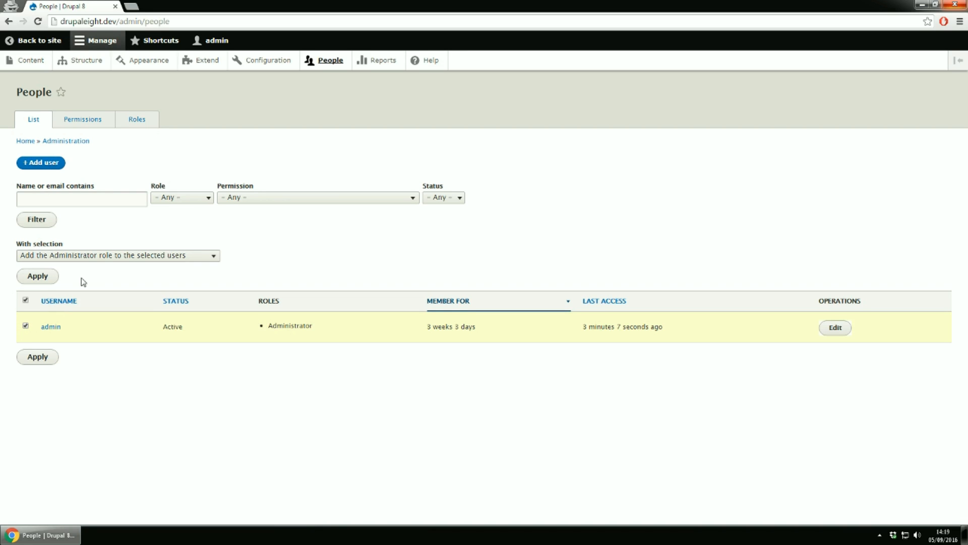
left_click(97, 256)
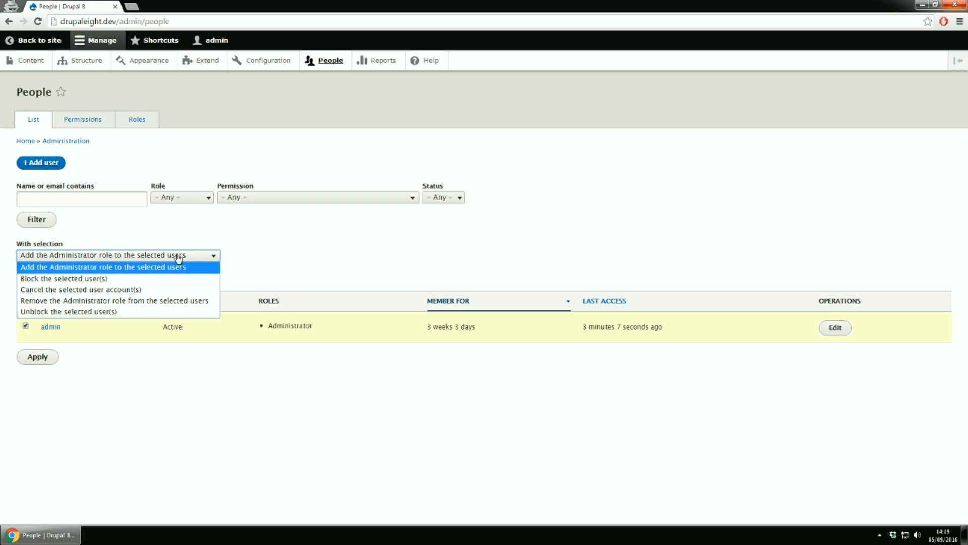
left_click(201, 266)
Open the site's Permissions page and examine the full permission table for the anonymous, authenticated and administrator roles
left_click(86, 121)
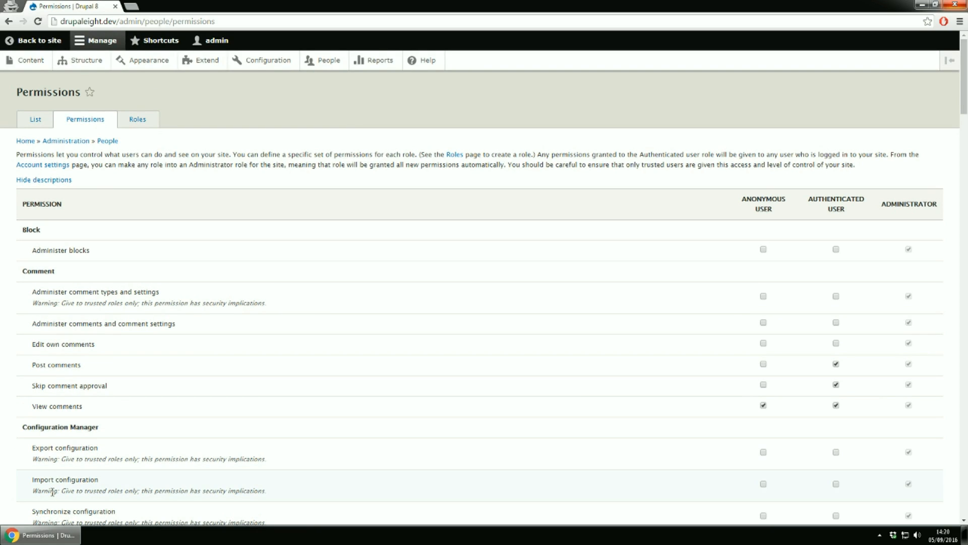
scroll(52, 491, "down", 2)
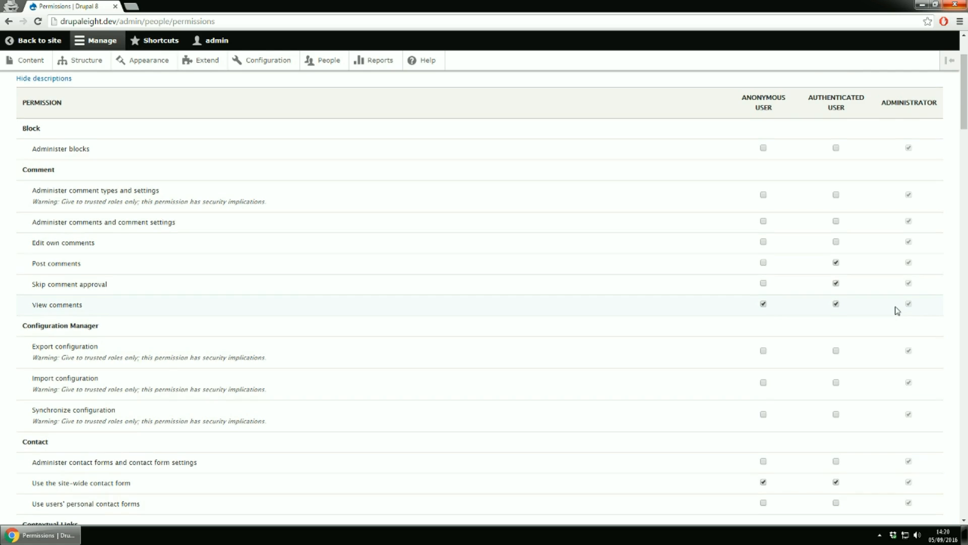
scroll(898, 310, "down", 10)
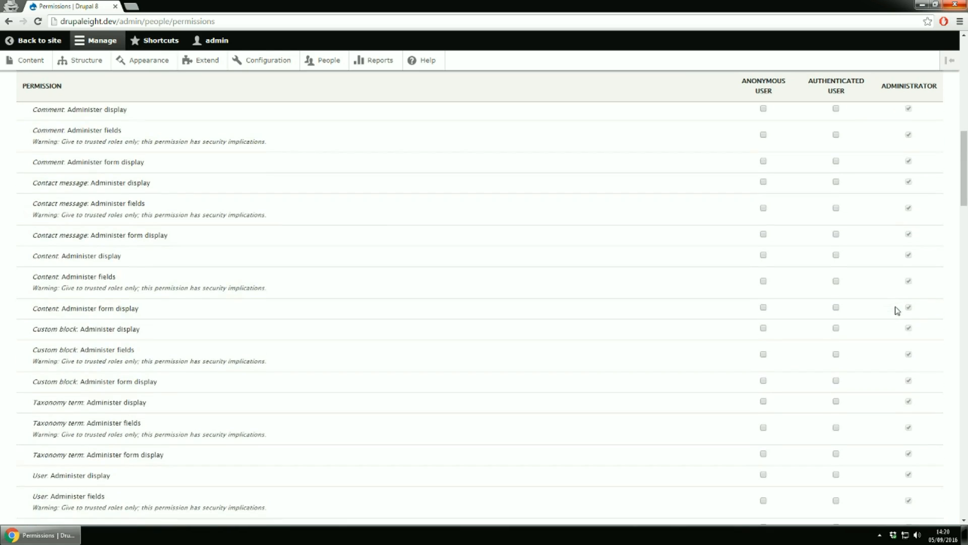
scroll(898, 310, "down", 15)
scroll(897, 310, "down", 15)
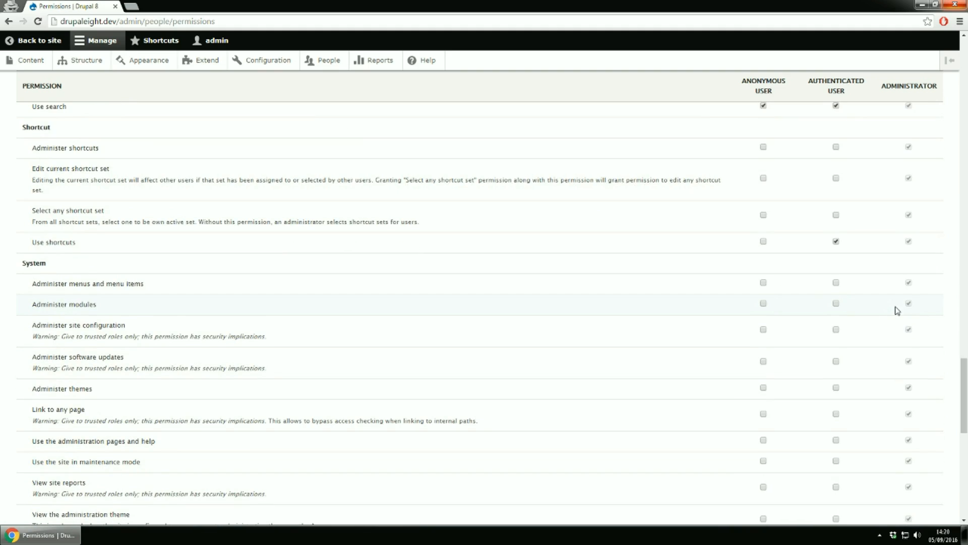
scroll(898, 310, "down", 15)
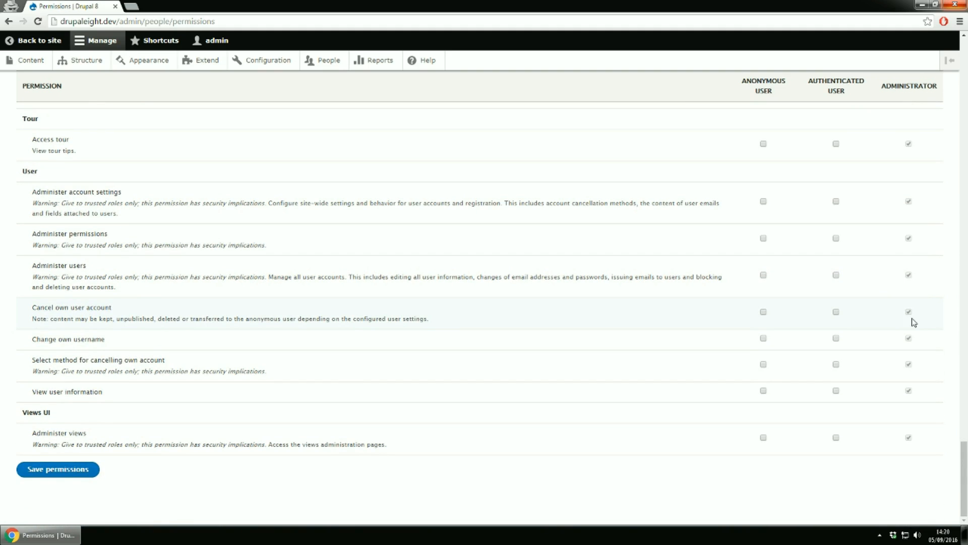
left_click_drag(964, 479, 963, 75)
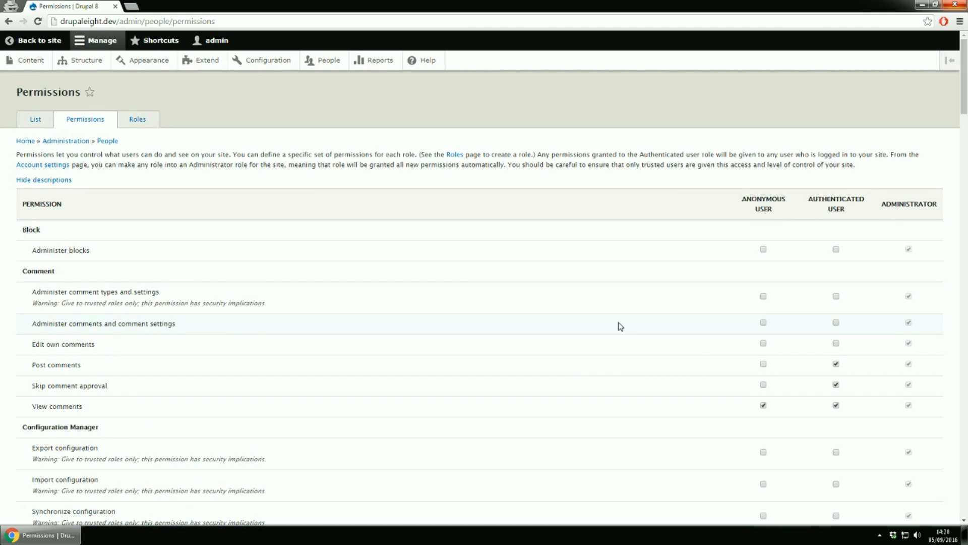
Open the Roles overview, view the edit form of the Administrator role and return to the overview
left_click(137, 121)
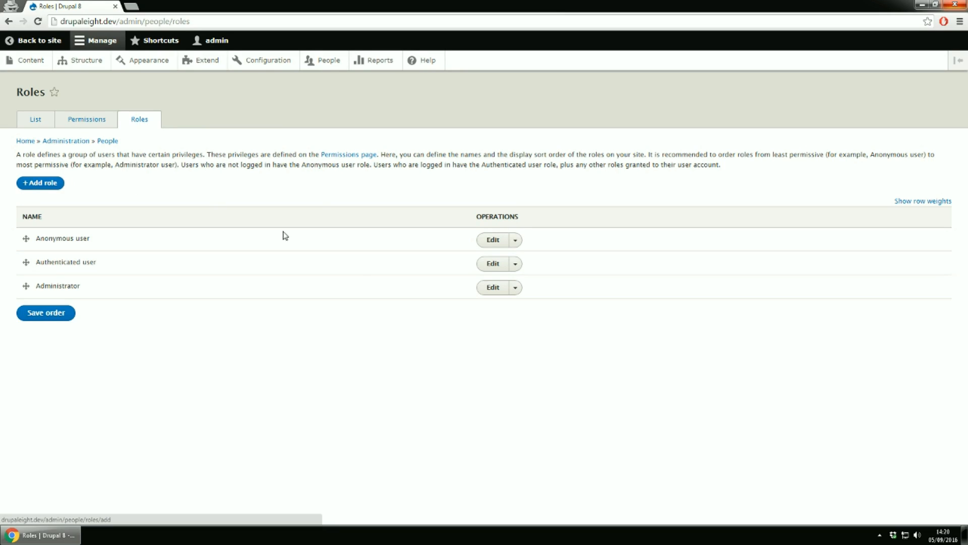
left_click(516, 287)
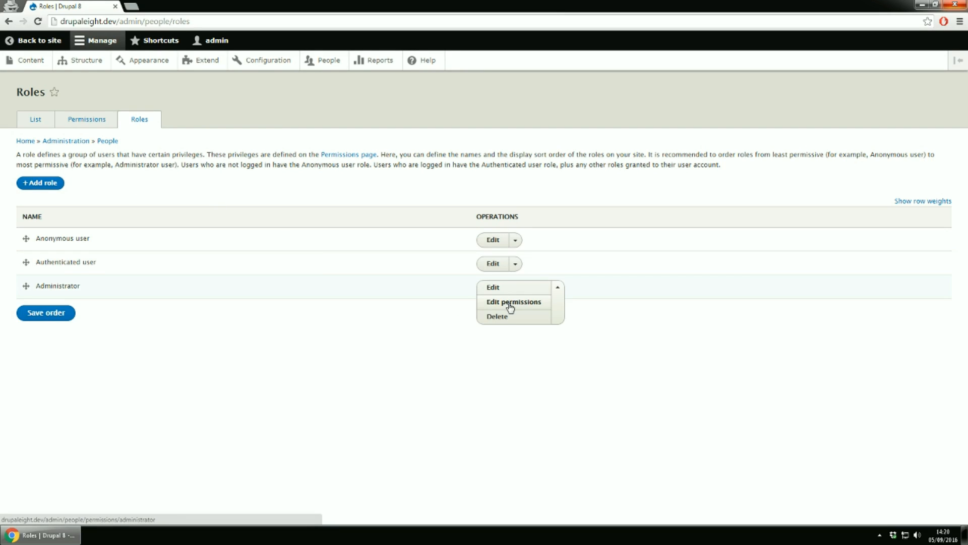
left_click(494, 288)
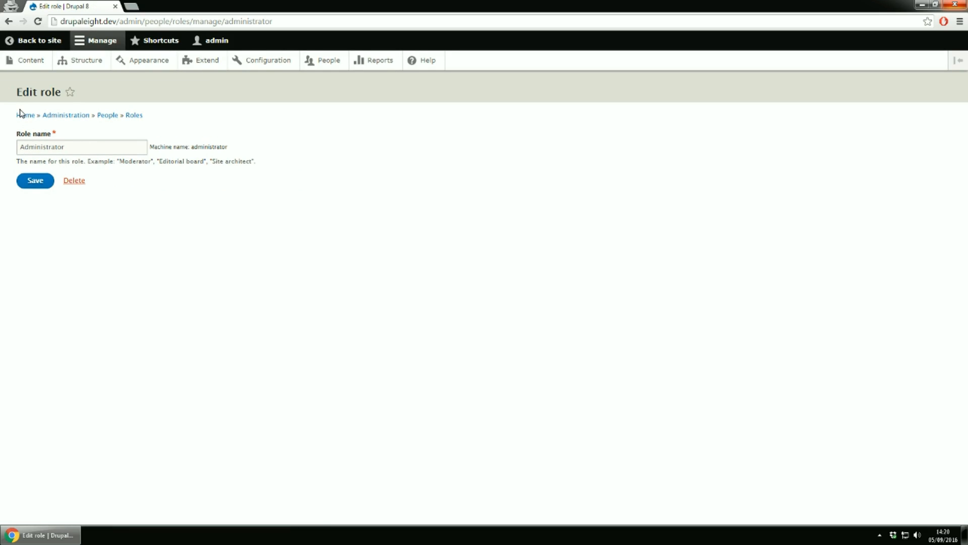
left_click(9, 21)
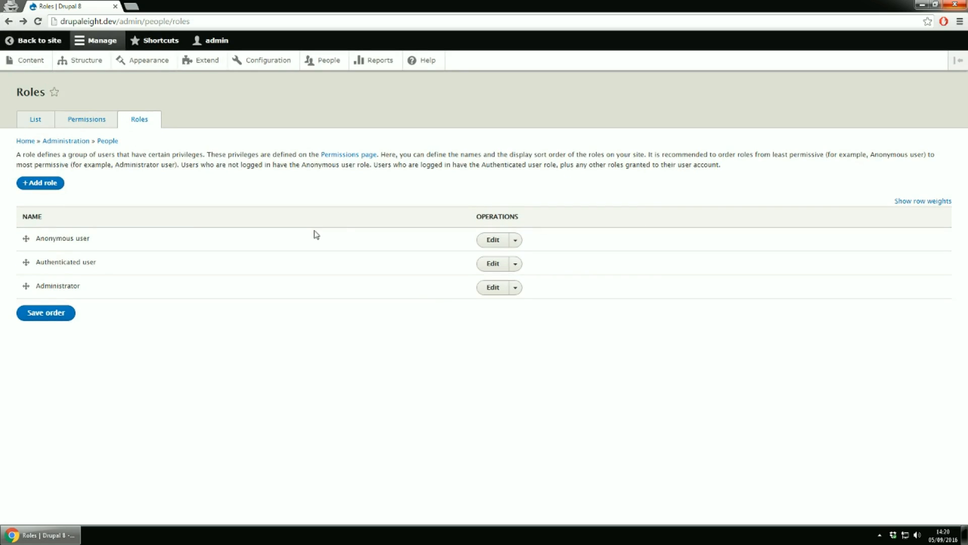
View the permissions assigned to the Administrator role and return to the Roles overview
left_click(514, 287)
left_click(496, 305)
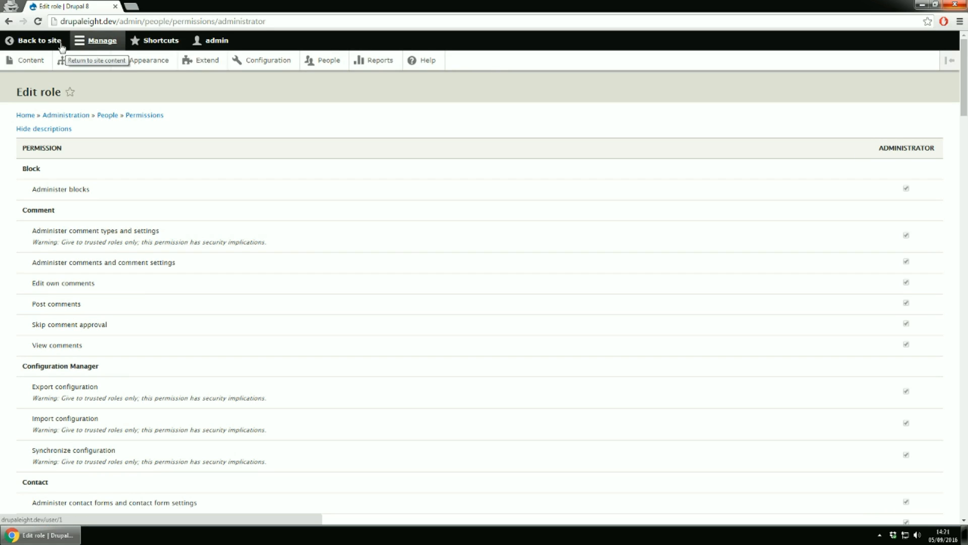
left_click(9, 21)
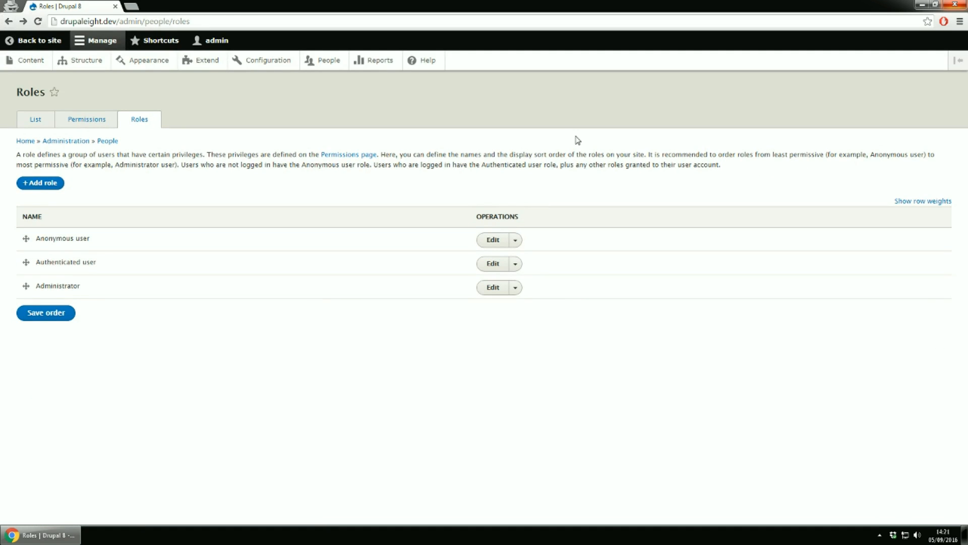
Open the site's account settings and examine the contact, anonymous user, administrator role, and registration and cancellation options
left_click(269, 62)
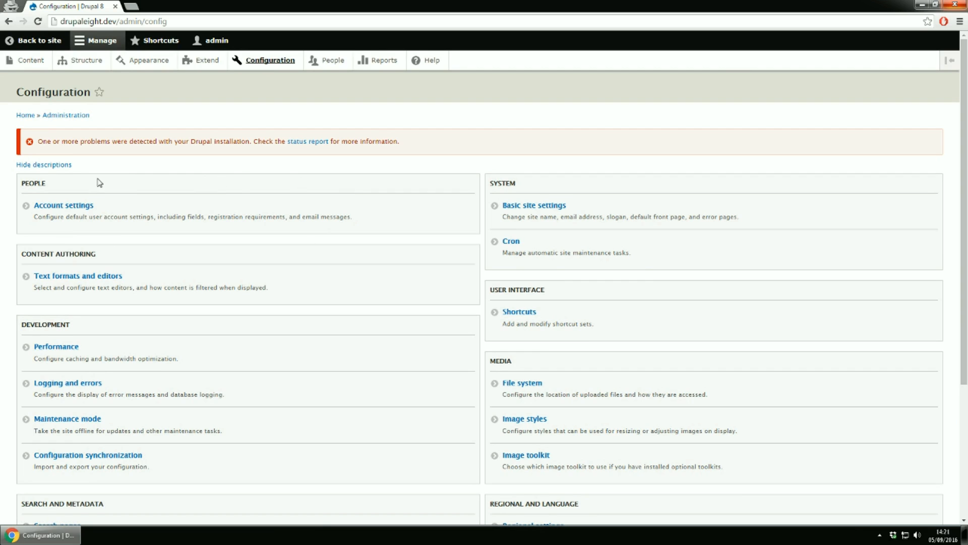
left_click(65, 205)
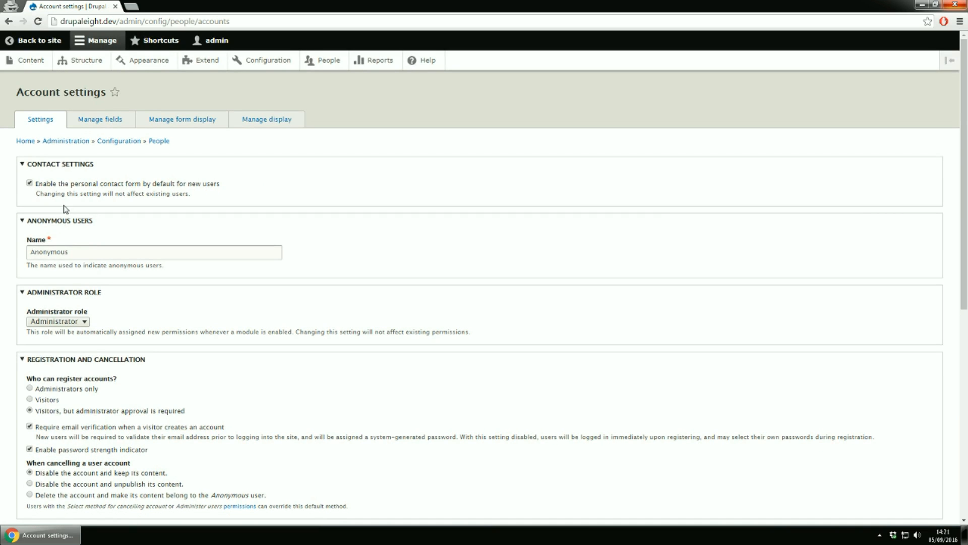
scroll(70, 192, "down", 2)
scroll(86, 132, "up", 1)
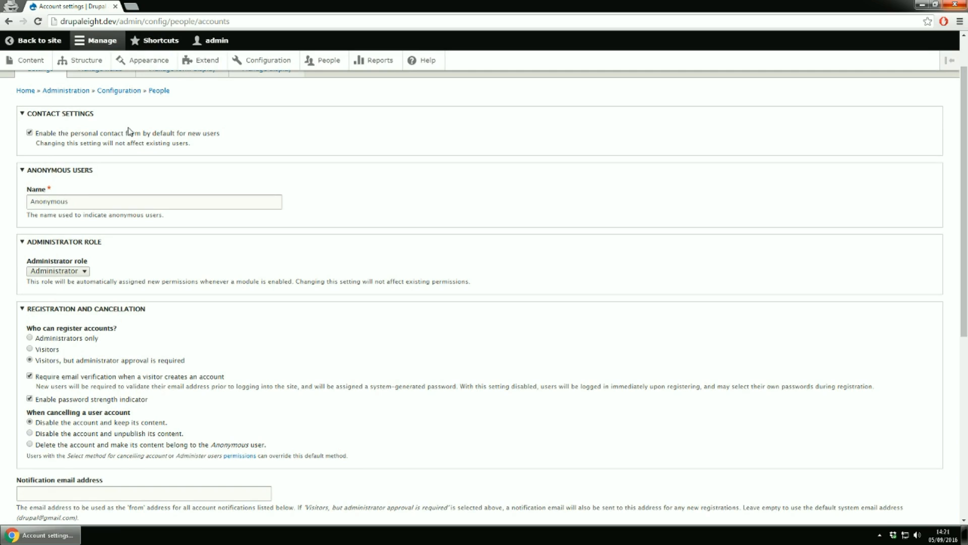
left_click(84, 204)
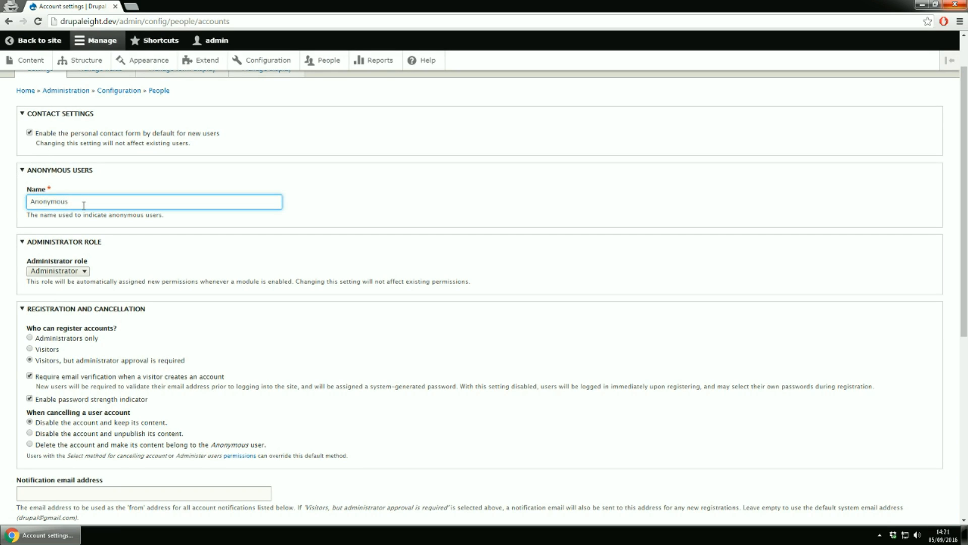
left_click(83, 272)
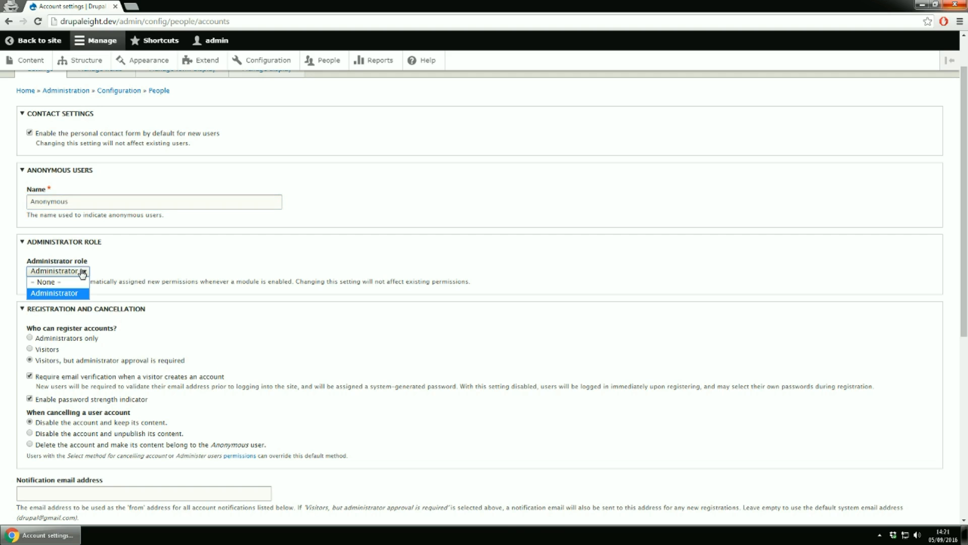
left_click(83, 272)
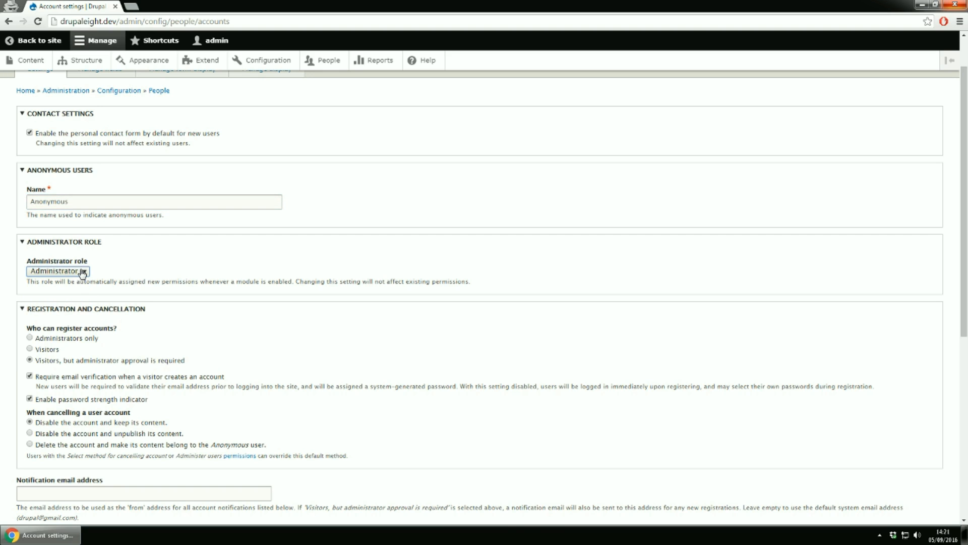
scroll(83, 272, "down", 3)
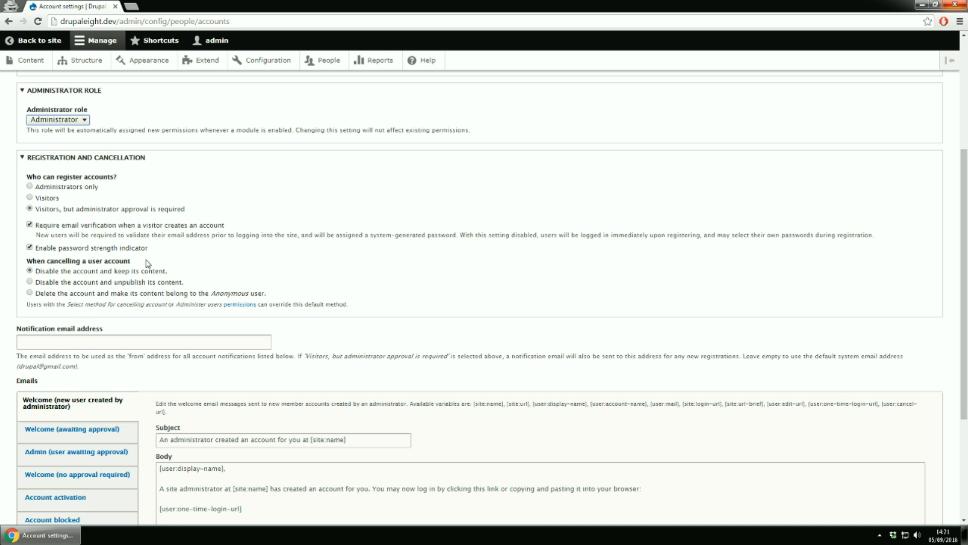
Examine the account notification email templates, including Welcome (awaiting approval), Admin (user awaiting approval), Welcome (no approval required) and Account activation
scroll(162, 269, "down", 2)
scroll(89, 237, "down", 1)
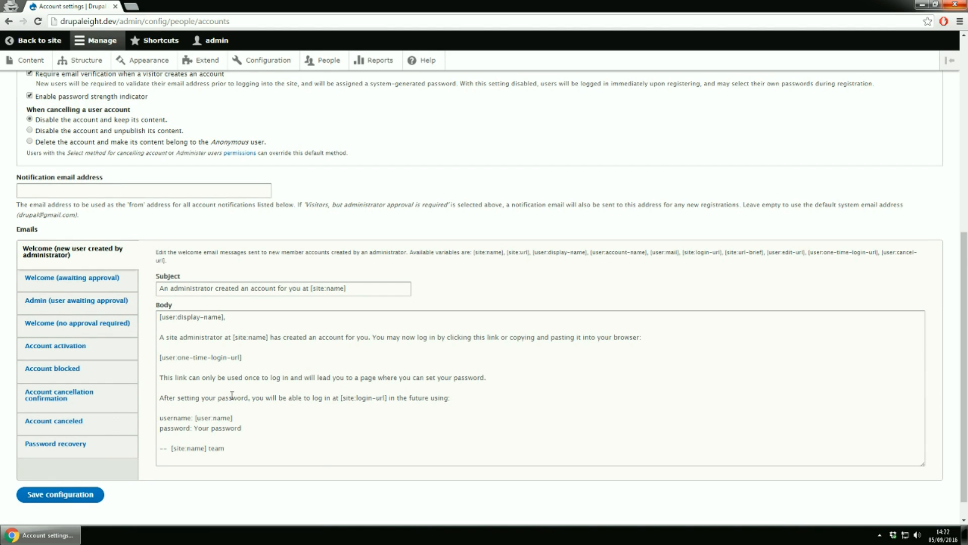
left_click(80, 281)
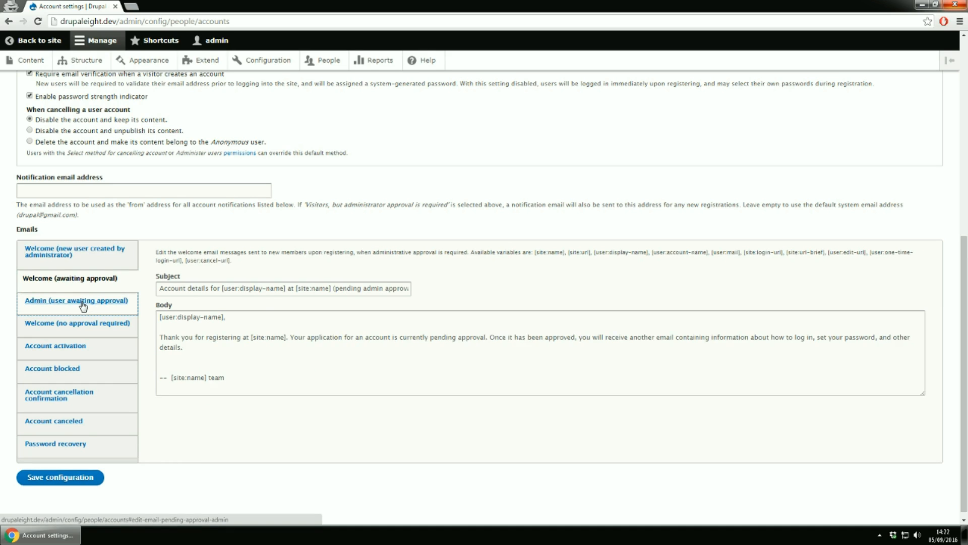
left_click(83, 303)
left_click(75, 325)
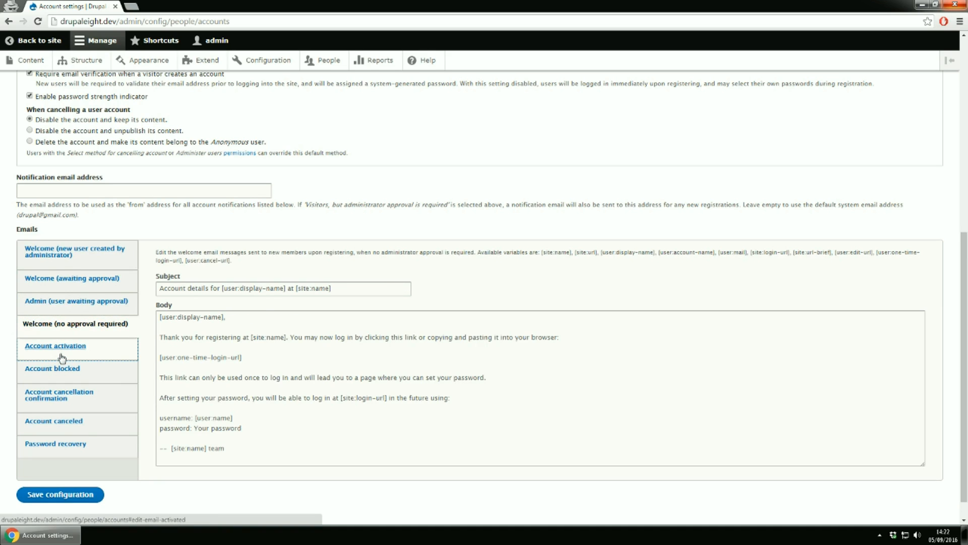
left_click(61, 357)
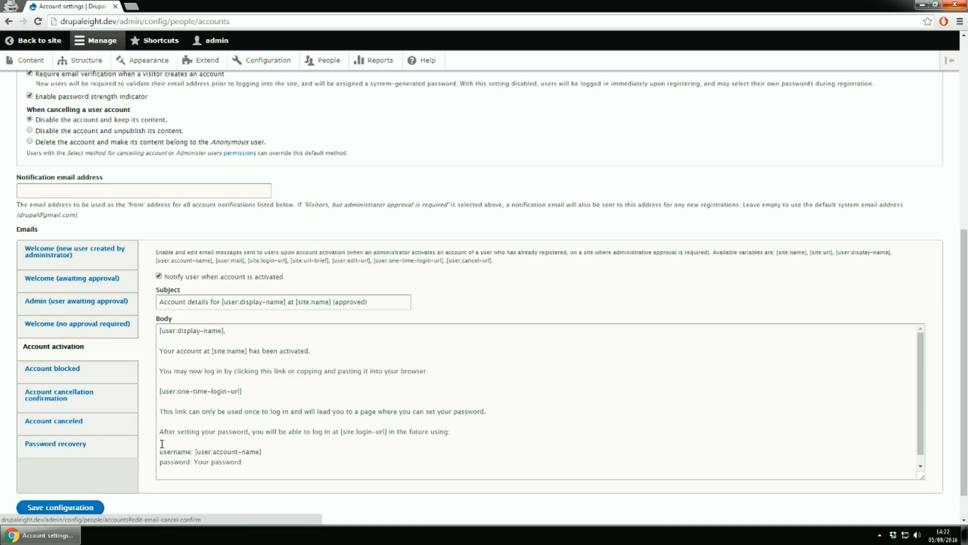
scroll(202, 444, "down", 3)
scroll(270, 419, "up", 4)
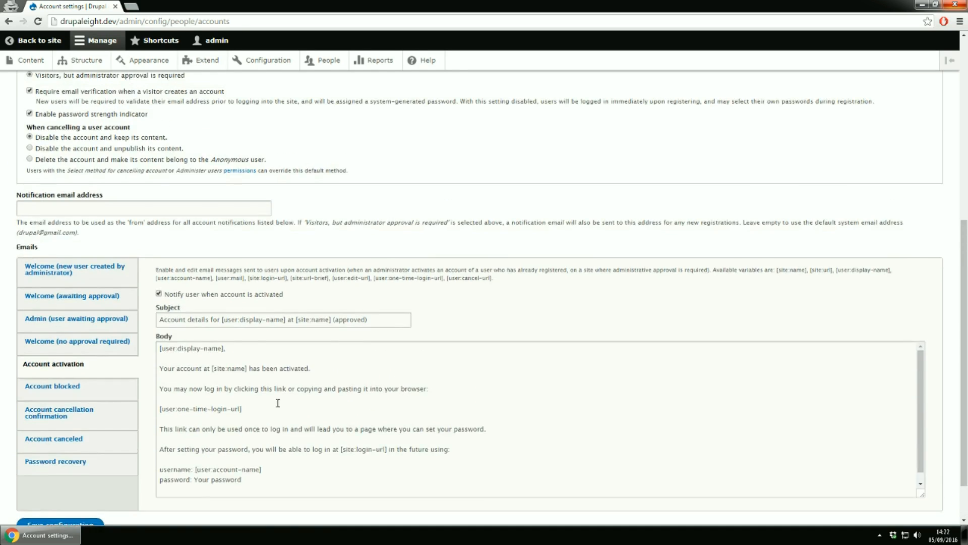
scroll(300, 288, "up", 7)
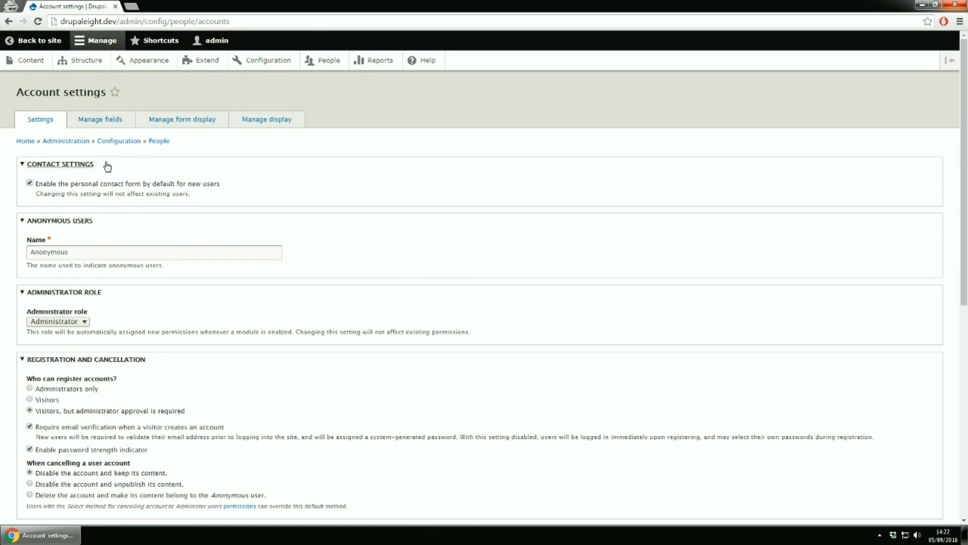
Open the form for adding a new user account field and review the available field types without choosing one
left_click(106, 120)
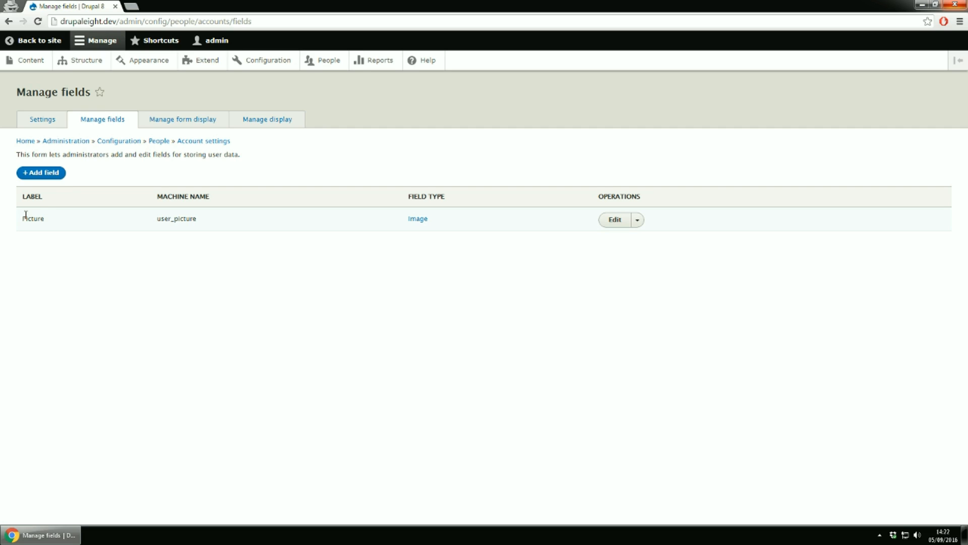
left_click(32, 177)
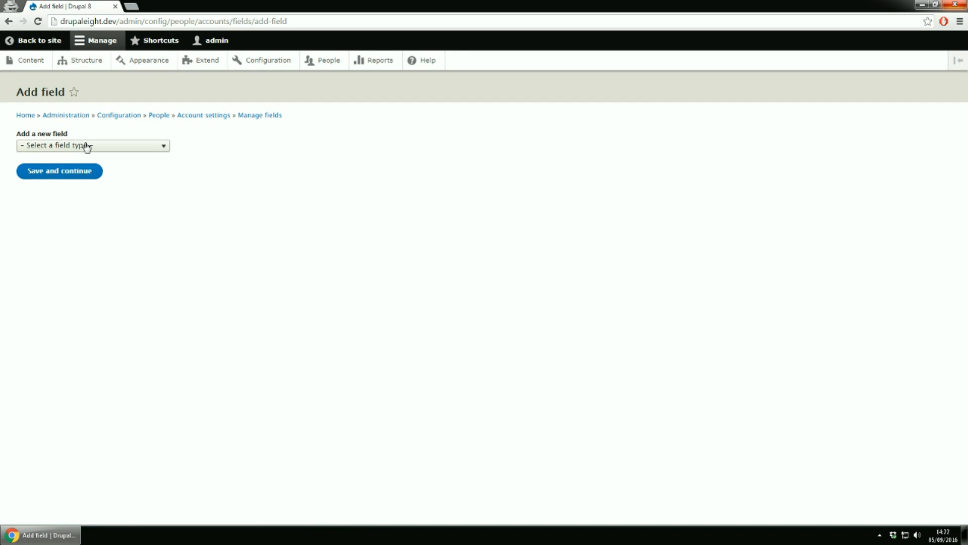
left_click(87, 146)
scroll(89, 233, "down", 3)
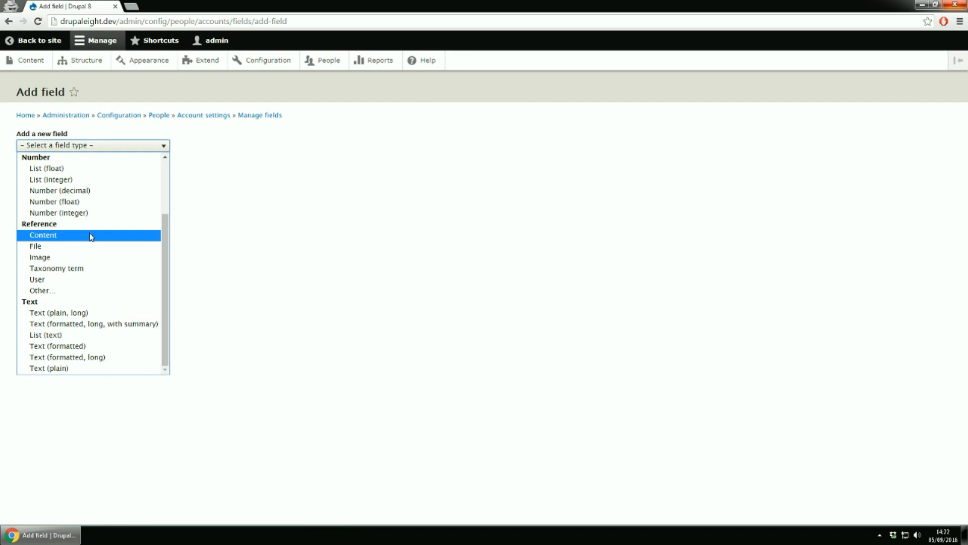
scroll(91, 236, "up", 3)
left_click(354, 181)
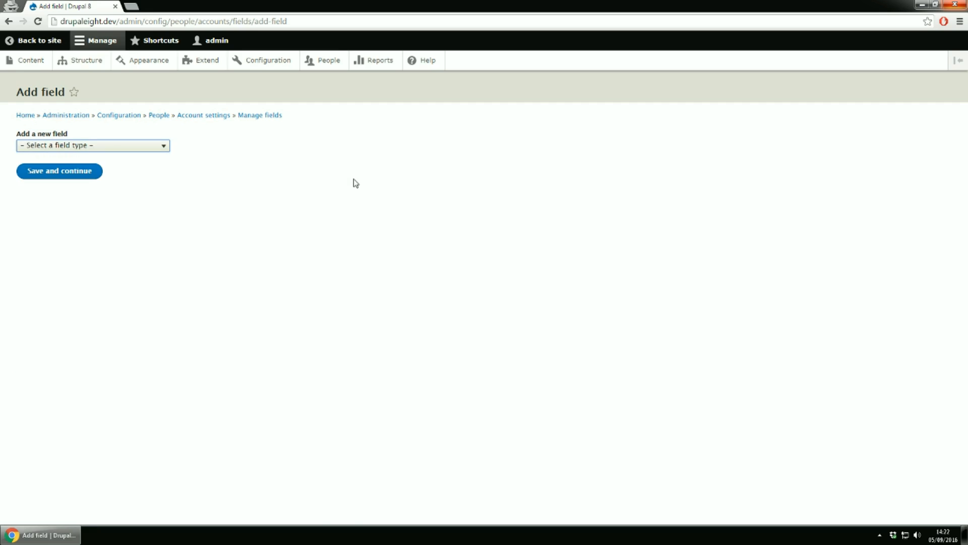
In the account form display settings, try moving Language settings above User name and password, and expand the custom display settings
left_click(8, 22)
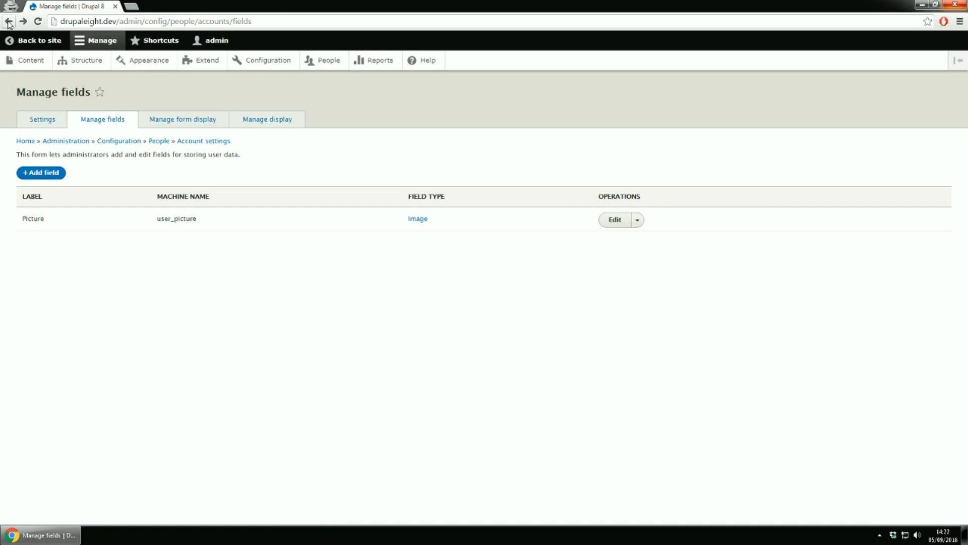
left_click(160, 123)
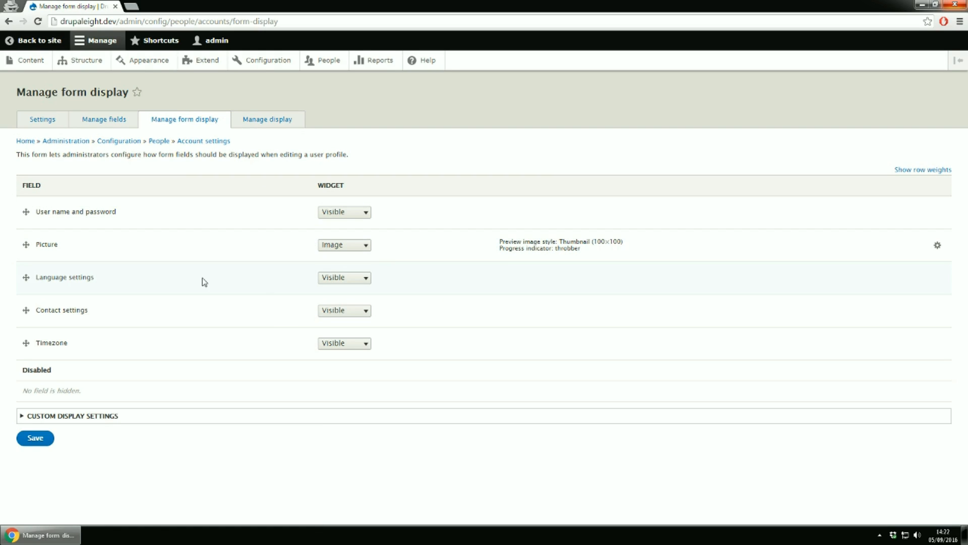
left_click_drag(26, 277, 5, 226)
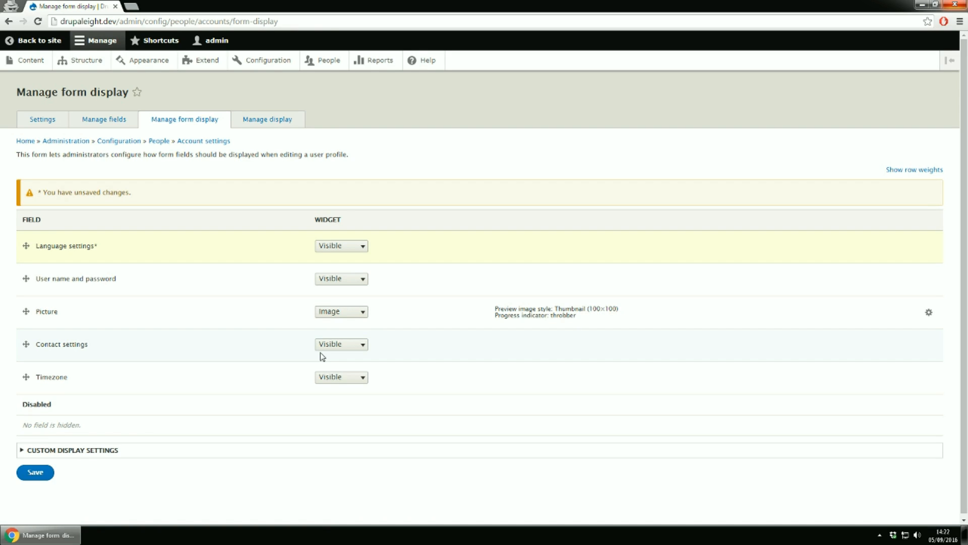
left_click(87, 449)
scroll(101, 441, "down", 1)
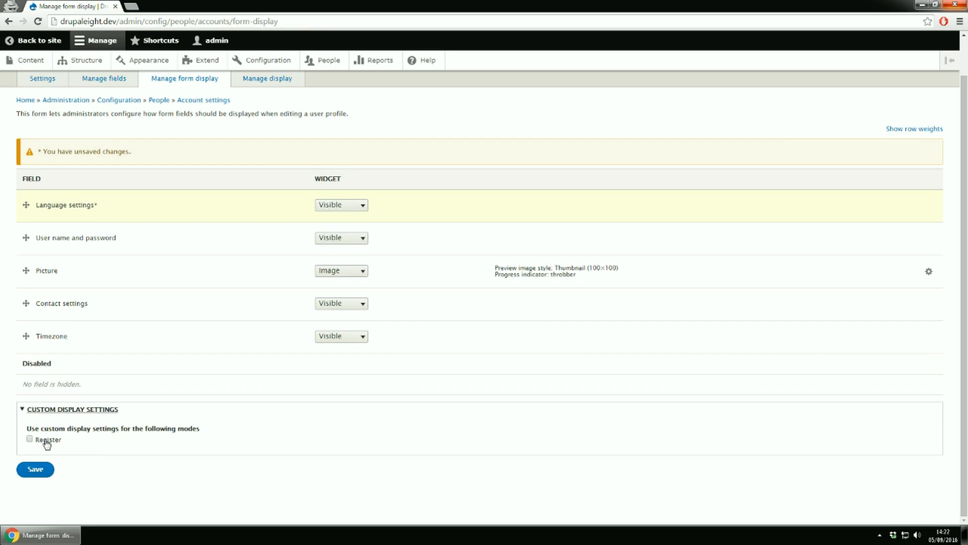
scroll(281, 134, "up", 1)
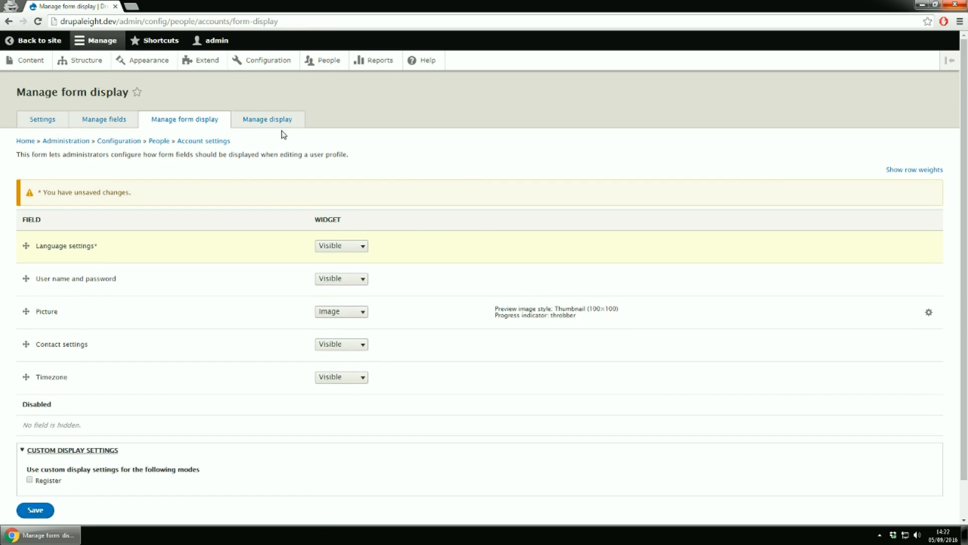
Open the admin account's profile for editing and examine its password, status, role, picture, contact and locale fields
left_click(213, 42)
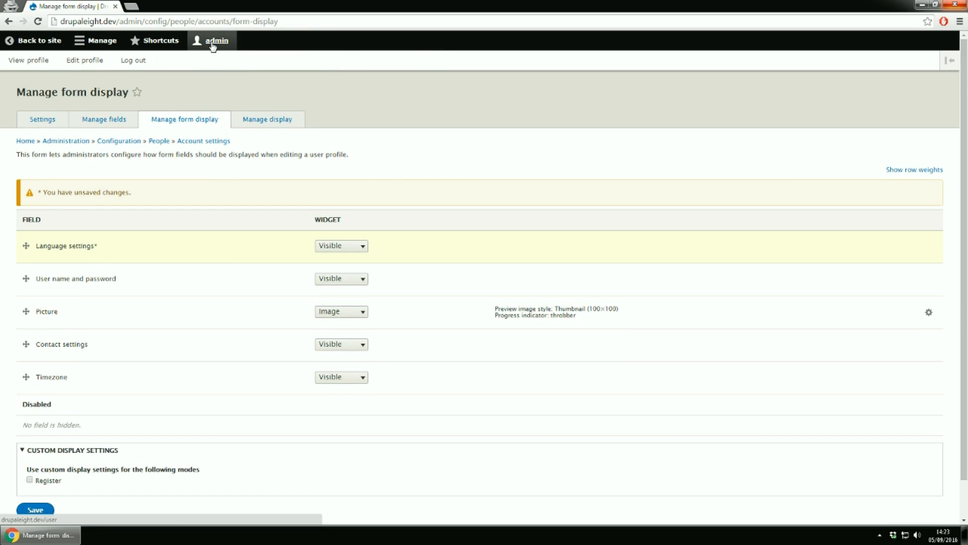
left_click(79, 62)
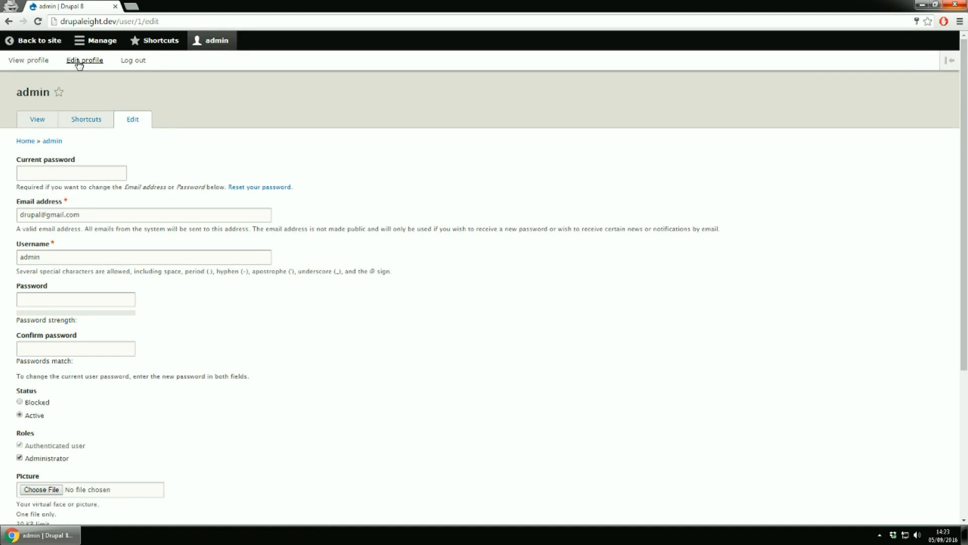
scroll(292, 156, "down", 2)
scroll(290, 155, "down", 1)
scroll(292, 157, "up", 3)
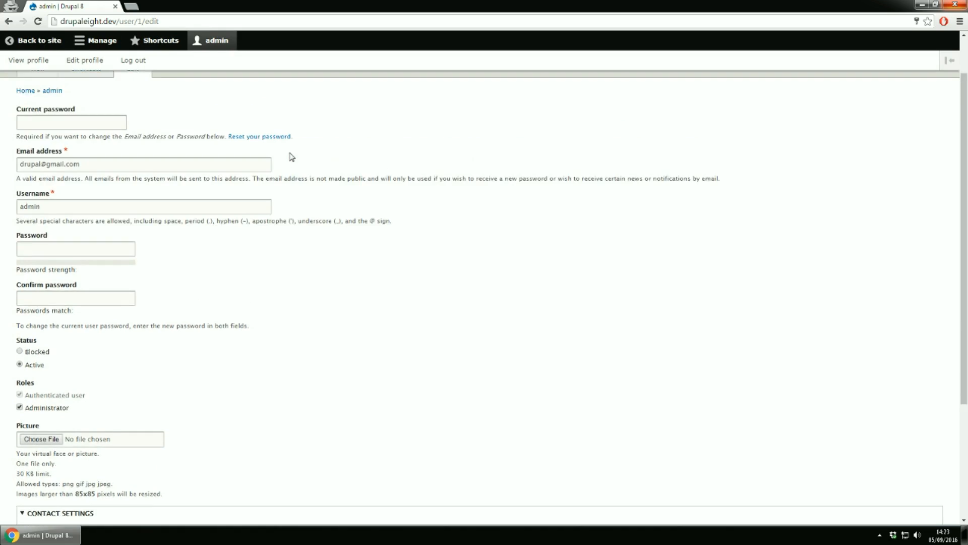
scroll(292, 157, "down", 1)
scroll(163, 208, "down", 2)
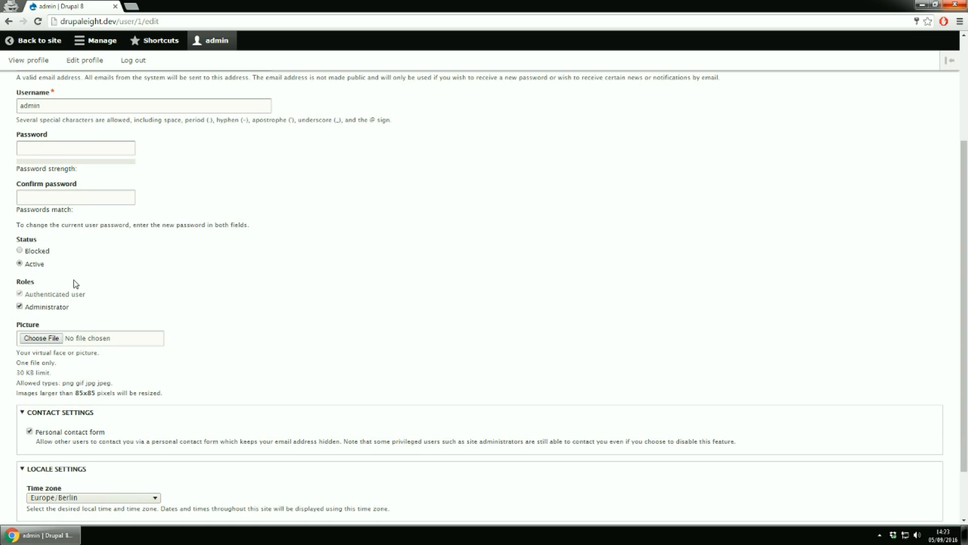
scroll(48, 285, "down", 1)
scroll(47, 285, "up", 2)
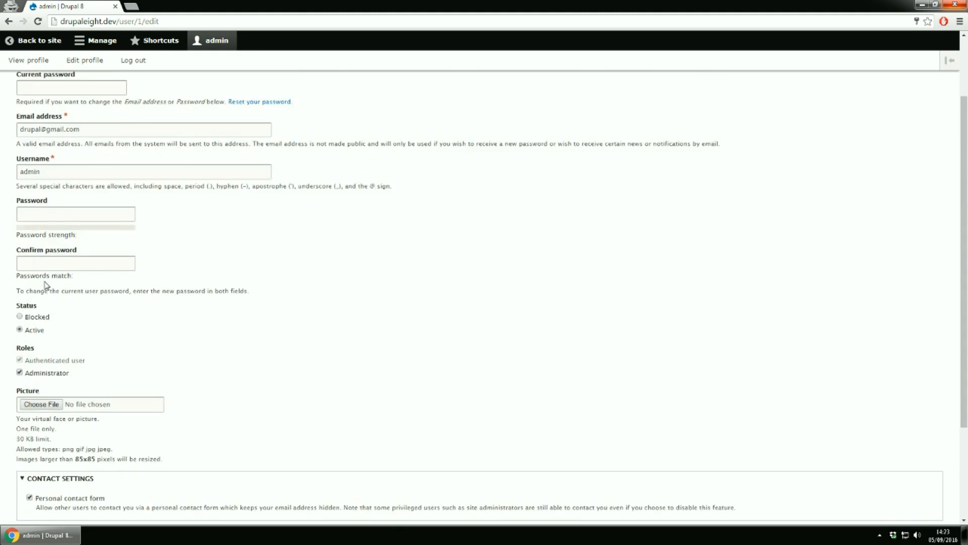
scroll(47, 285, "up", 2)
Examine the display settings for user profile fields and view the admin account's profile page
left_click(9, 22)
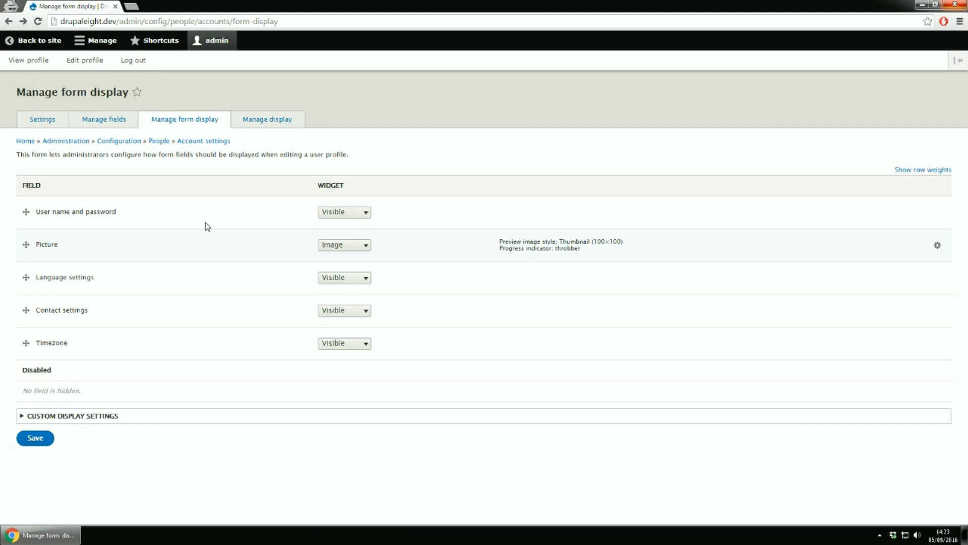
left_click(267, 124)
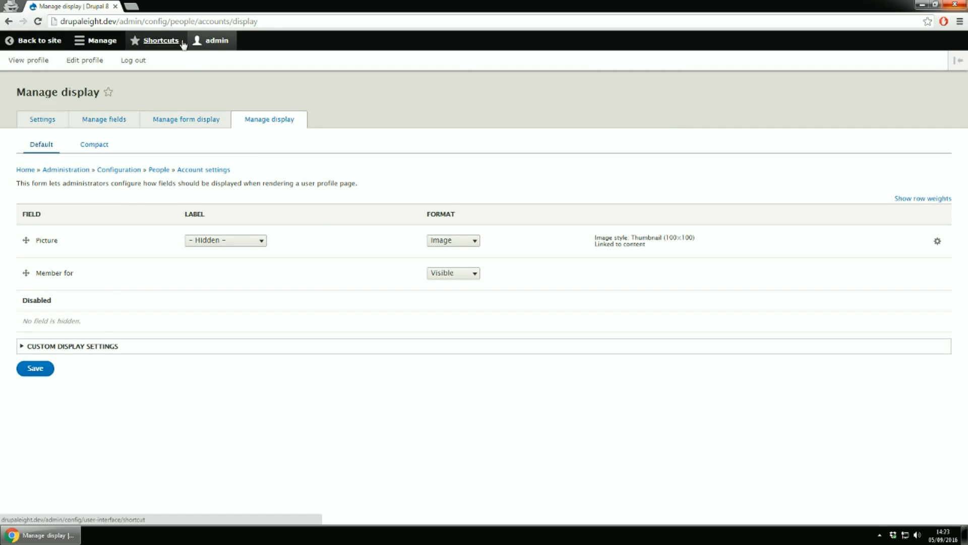
left_click(41, 68)
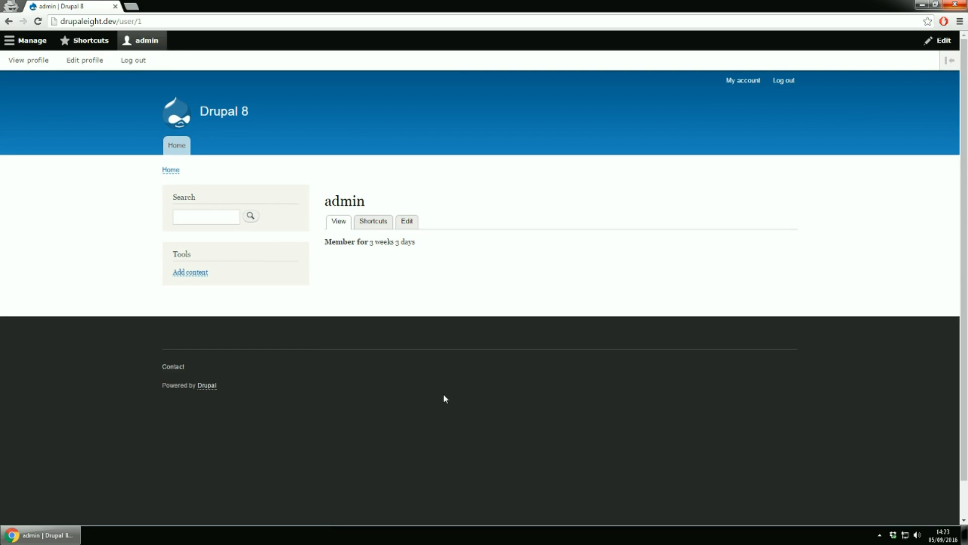
Log out of the admin account and open the site's login form
left_click(781, 82)
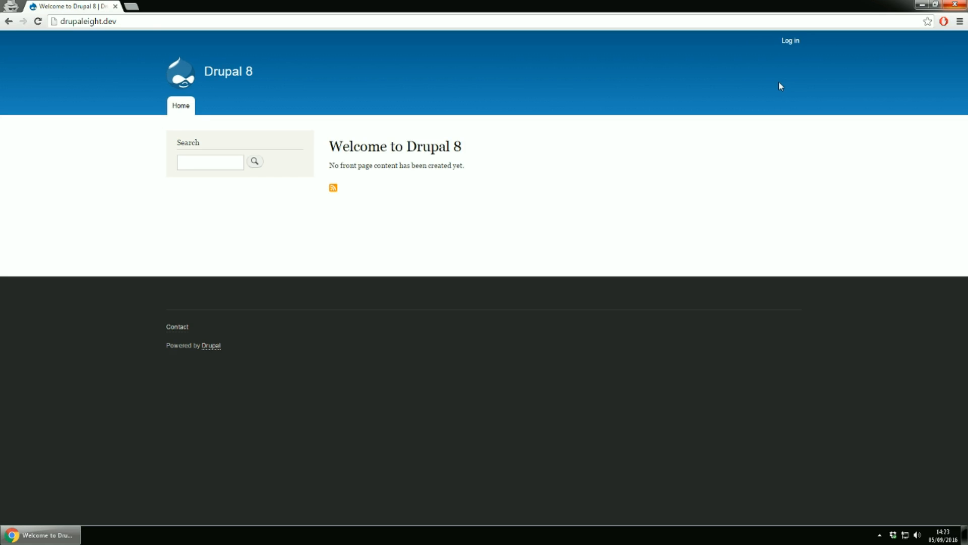
left_click(792, 42)
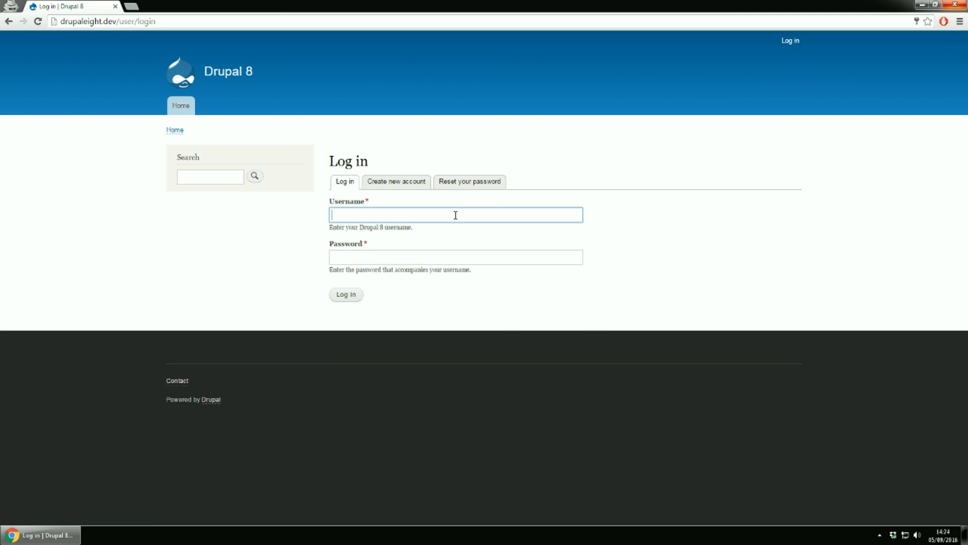
Examine the registration form for creating a new account and open the password reset form
left_click(408, 184)
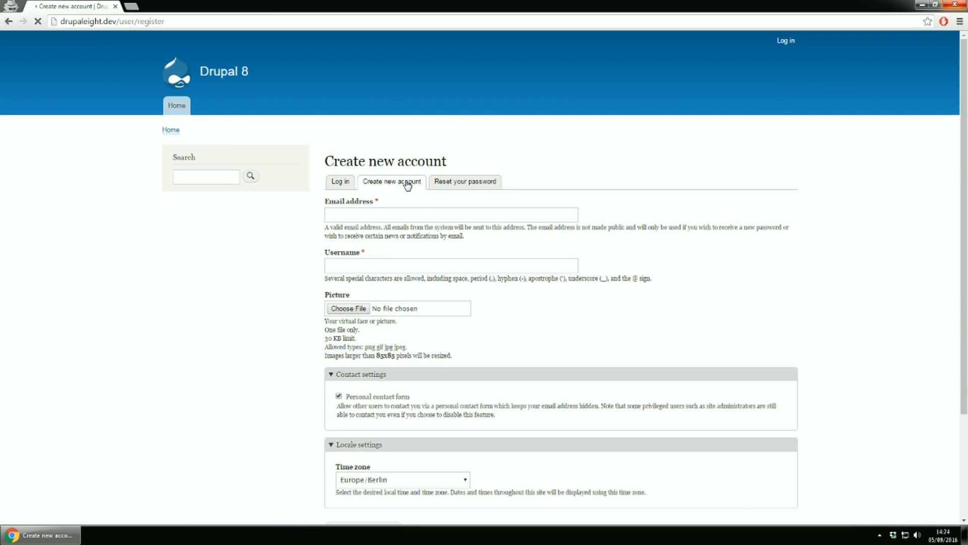
scroll(494, 226, "down", 2)
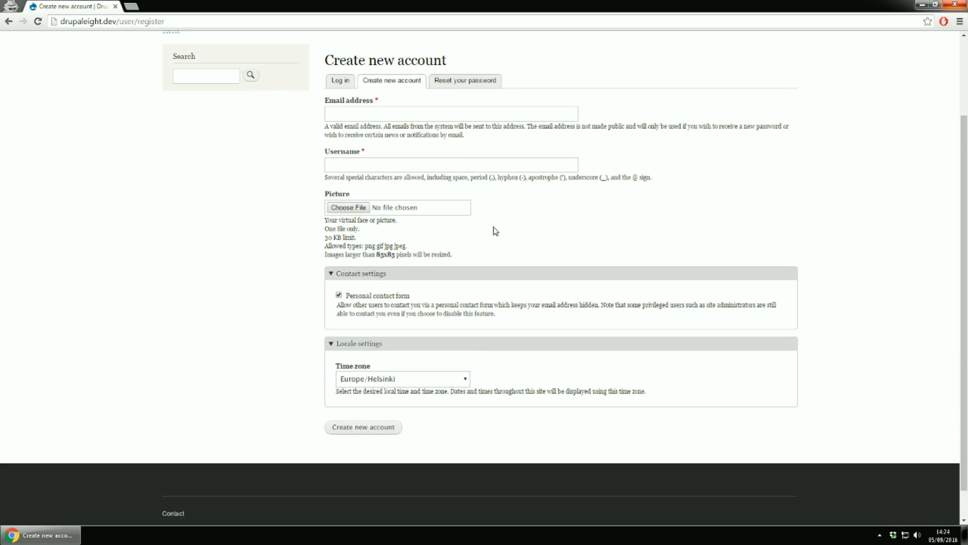
scroll(494, 229, "up", 1)
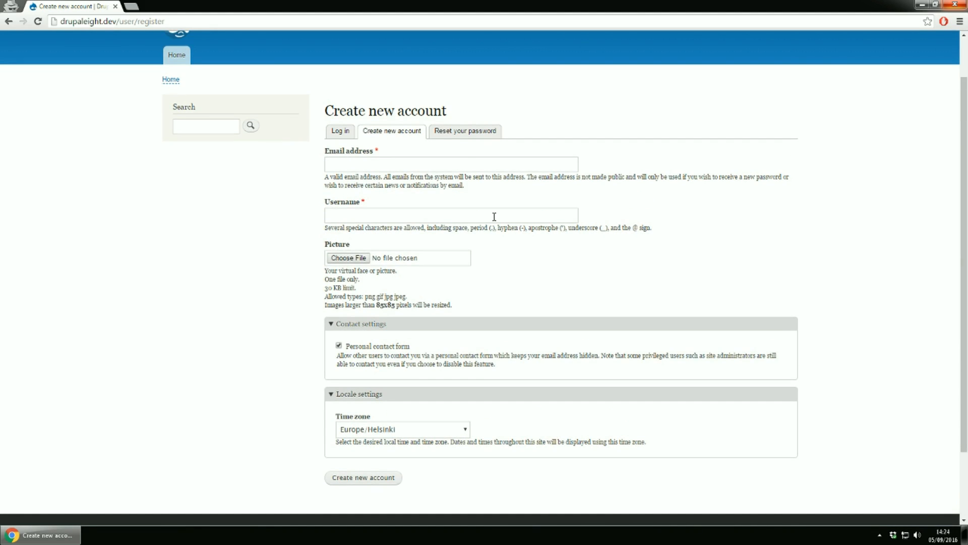
left_click(459, 133)
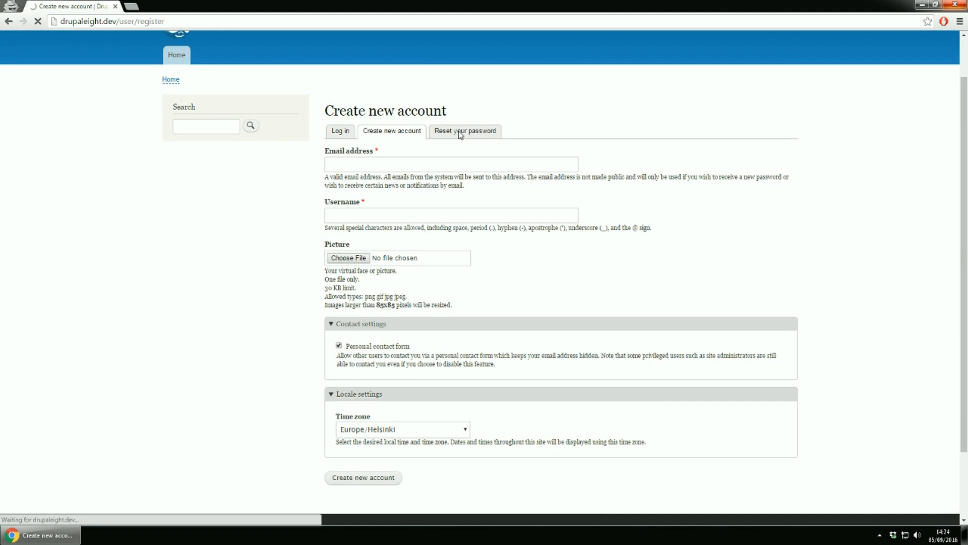